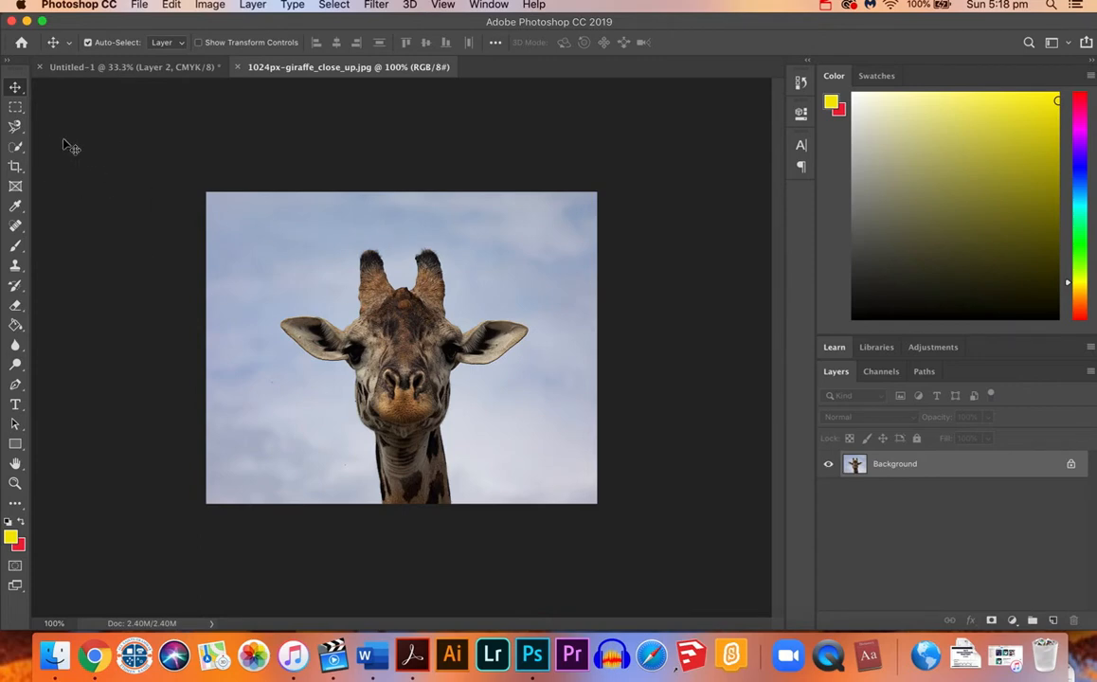
Step: Trace a closed selection around the giraffe's head and neck in 1024px-giraffe_close_up.jpg with the Magnetic Lasso tool
left_click(13, 127)
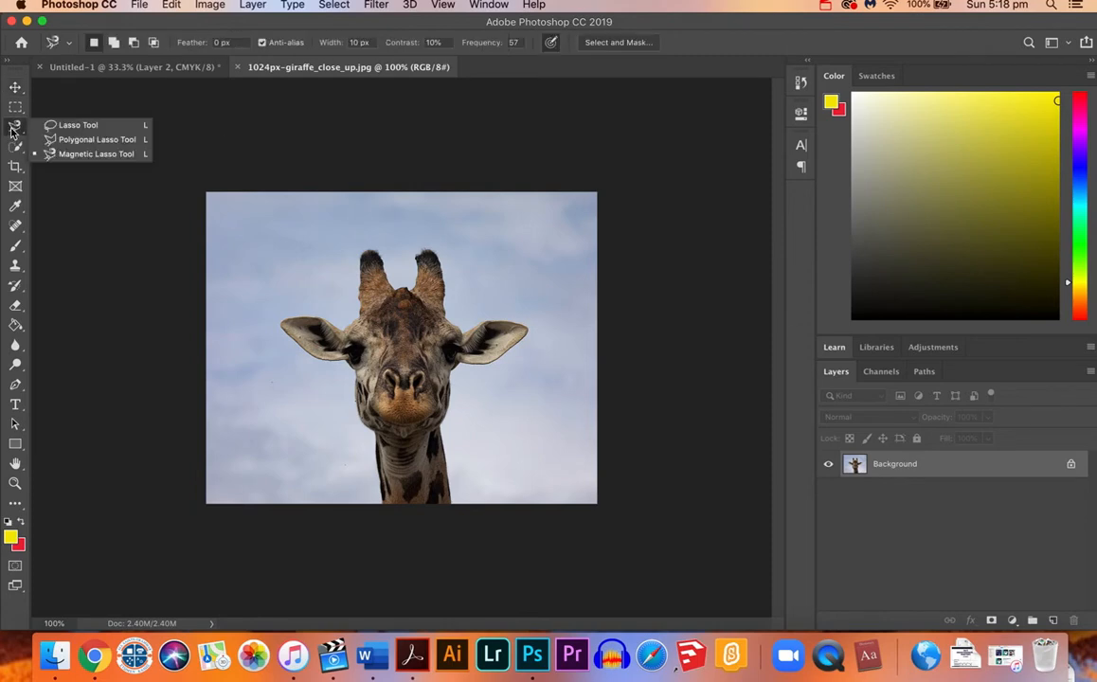
left_click(90, 153)
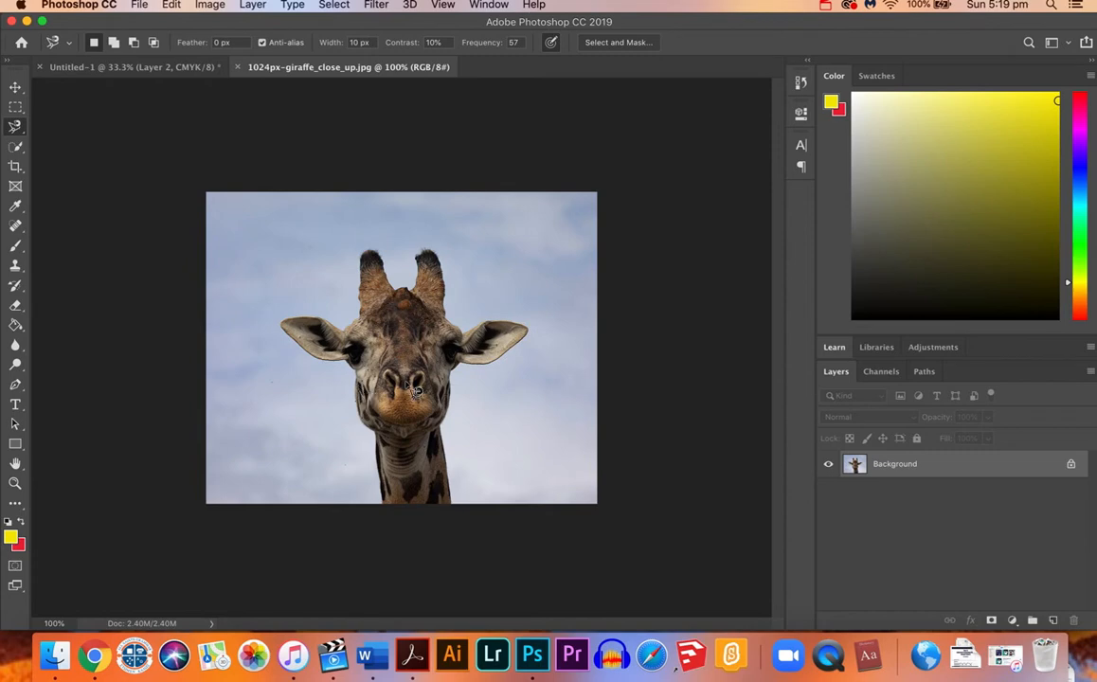
key("super+plus")
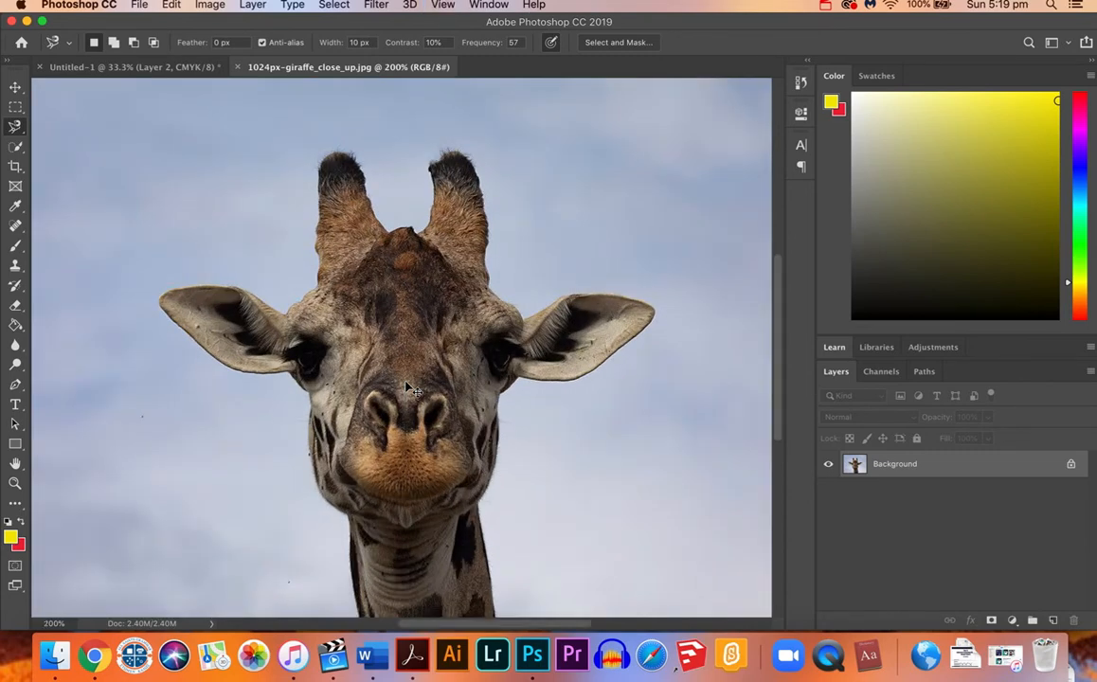
scroll(568, 260, "down", 3)
scroll(568, 259, "up", 3)
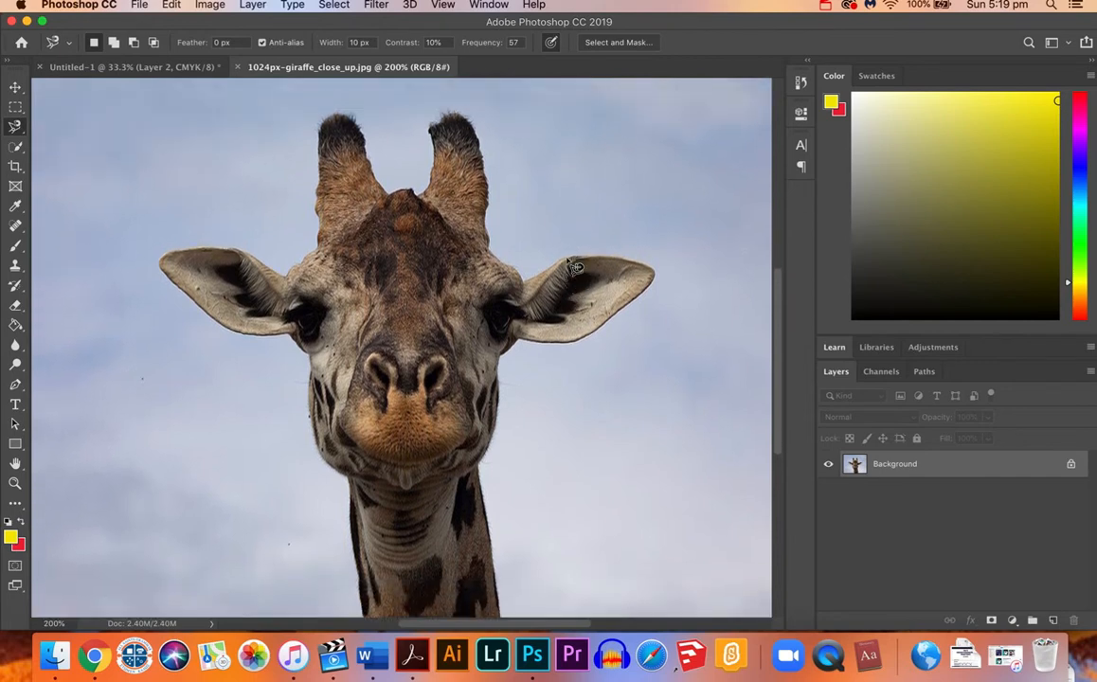
scroll(564, 266, "down", 1)
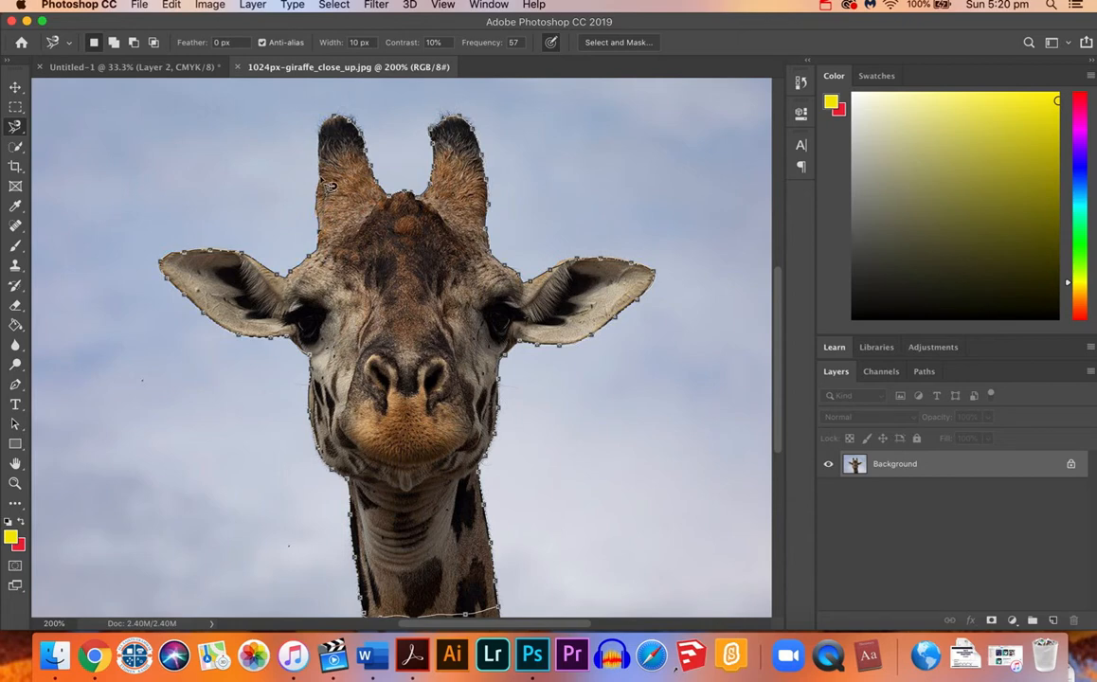
left_click(343, 124)
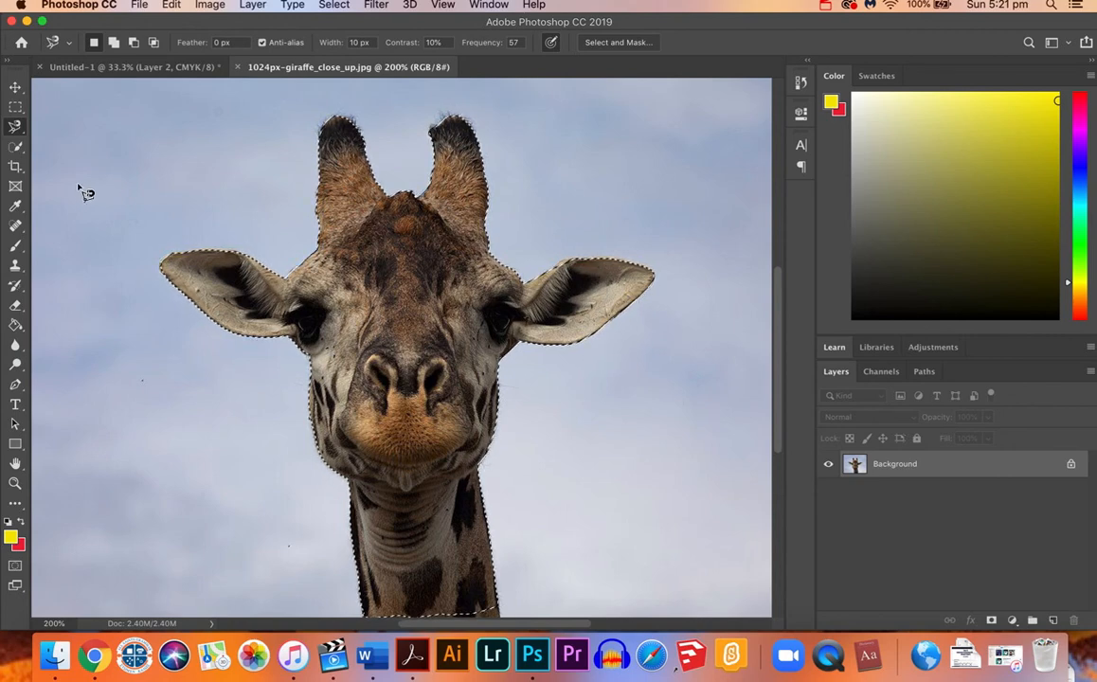
Step: Move the selected giraffe into the Untitled-1 document and place it near the left end of the skateboard landscape
left_click(15, 88)
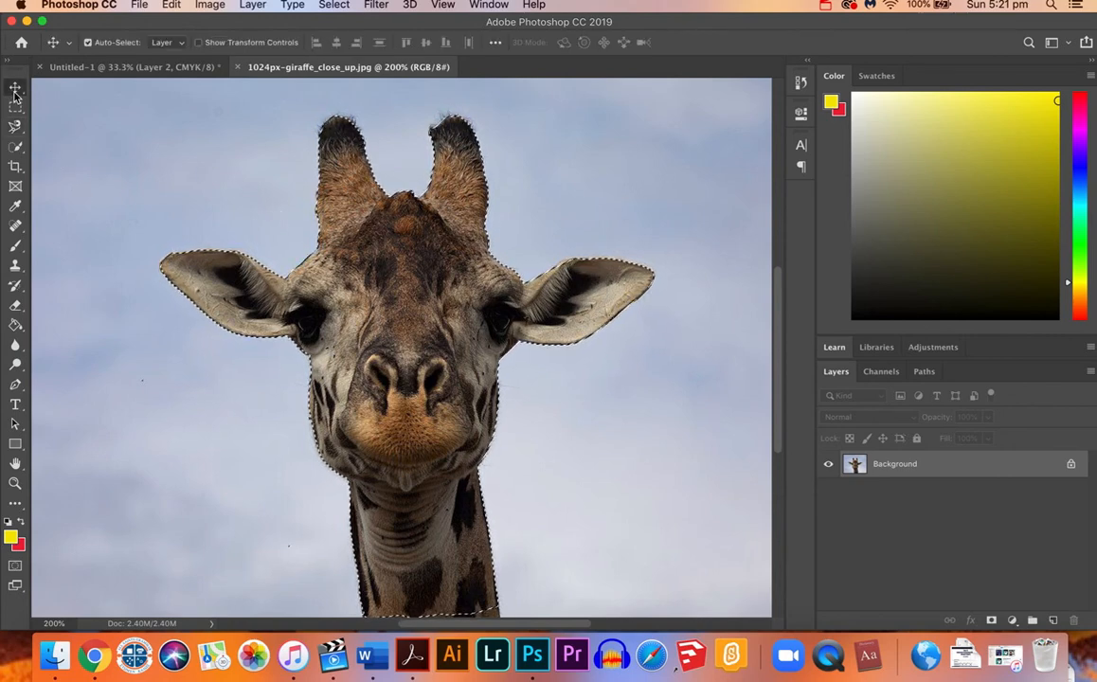
left_click_drag(267, 248, 160, 72)
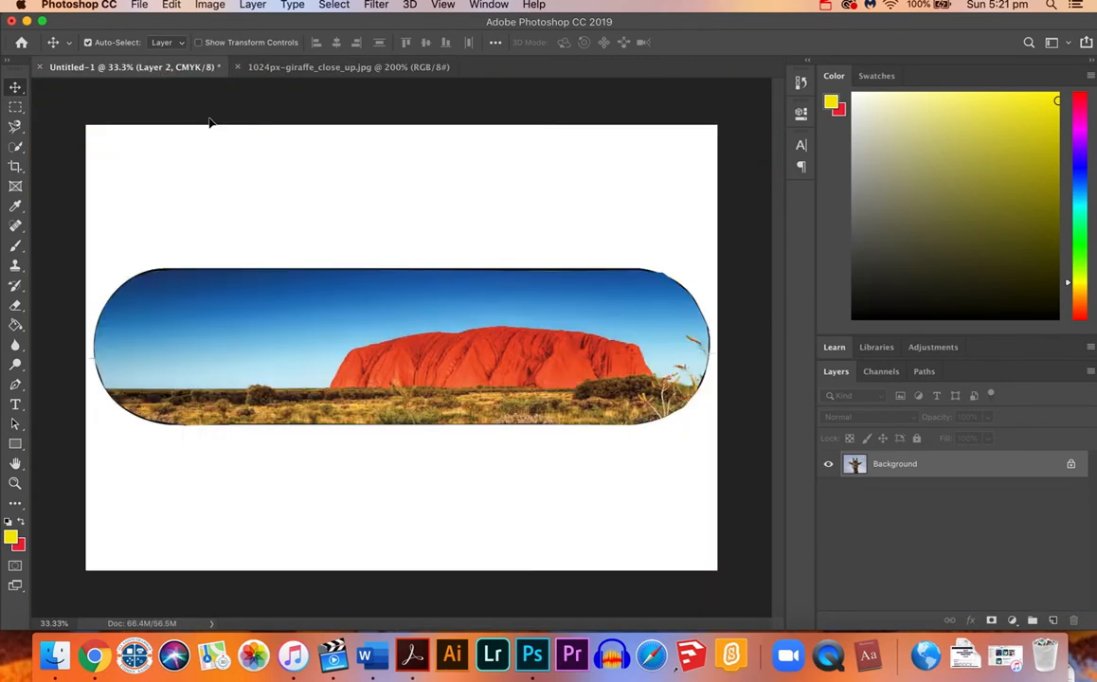
left_click_drag(332, 357, 157, 345)
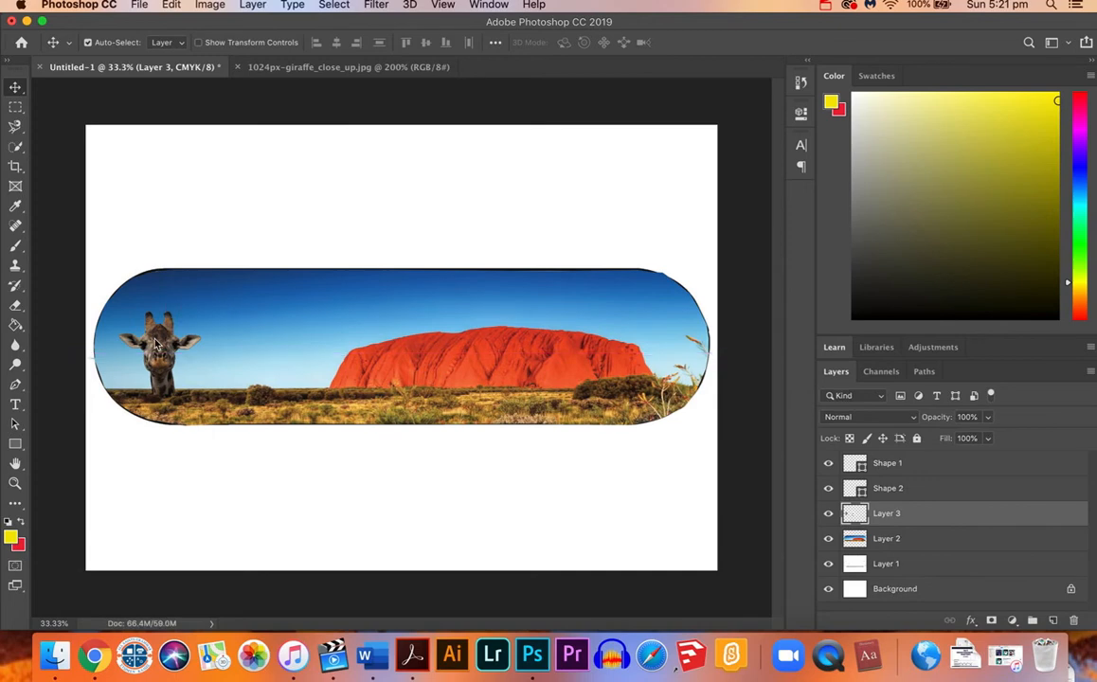
Step: Remove the Shape 2 and Shape 1 layers from the skateboard document
left_click(881, 490)
key("ctrl+e")
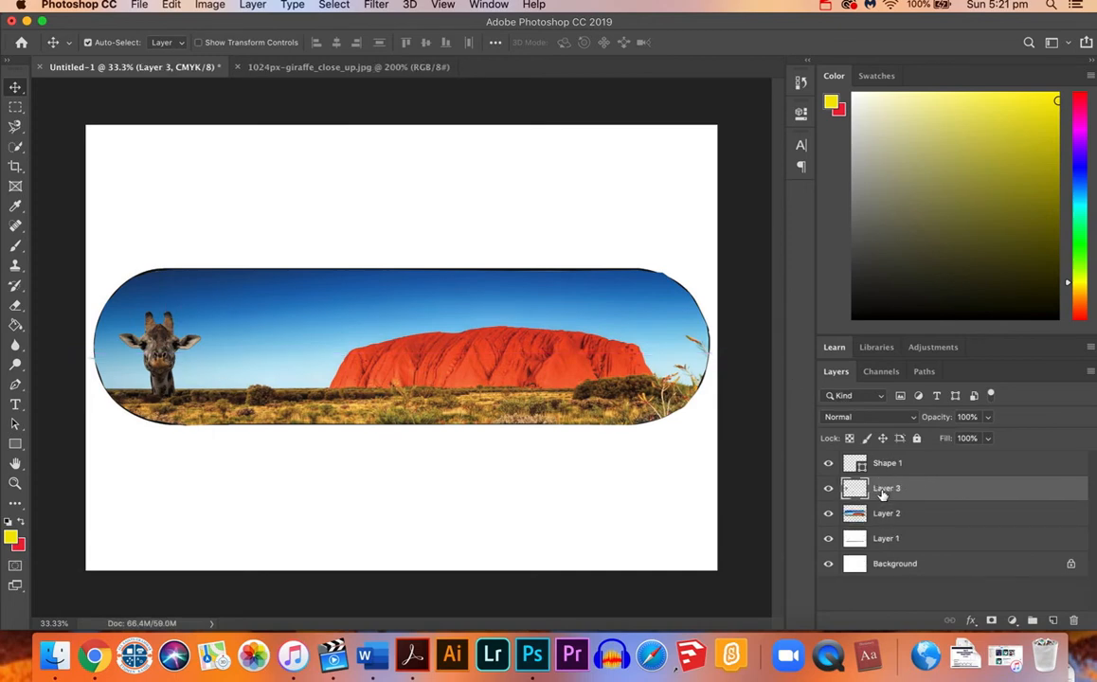
left_click(891, 462)
key("ctrl+e")
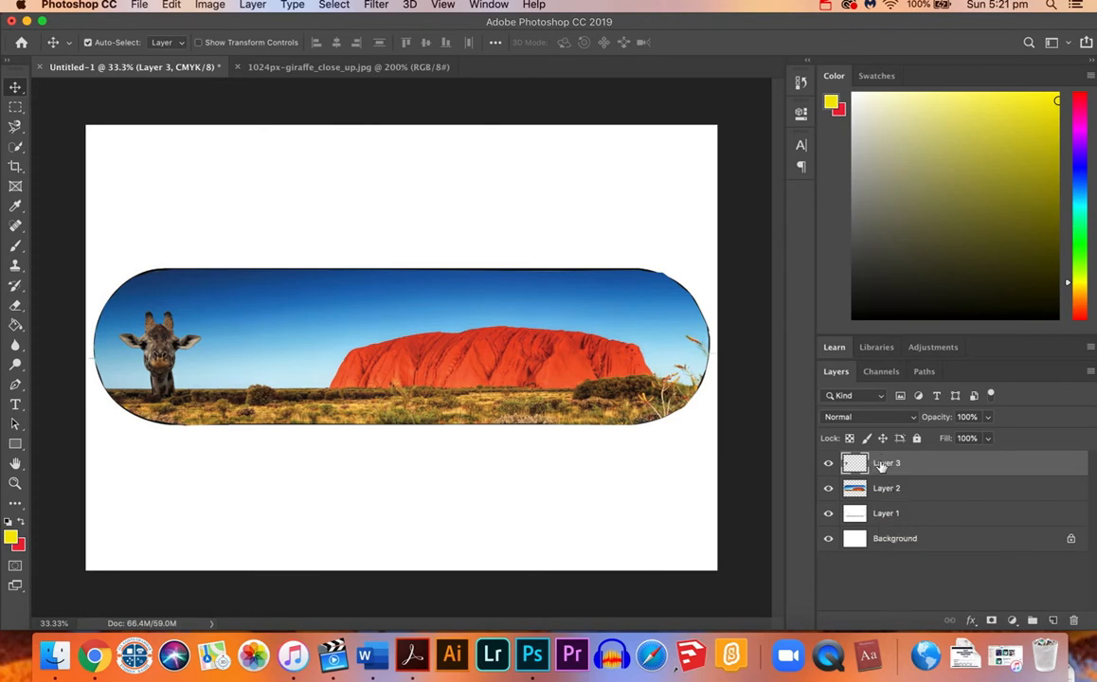
Step: Move the giraffe layer beneath the landscape layer and return it to the top of the layer stack
left_click_drag(882, 465, 884, 505)
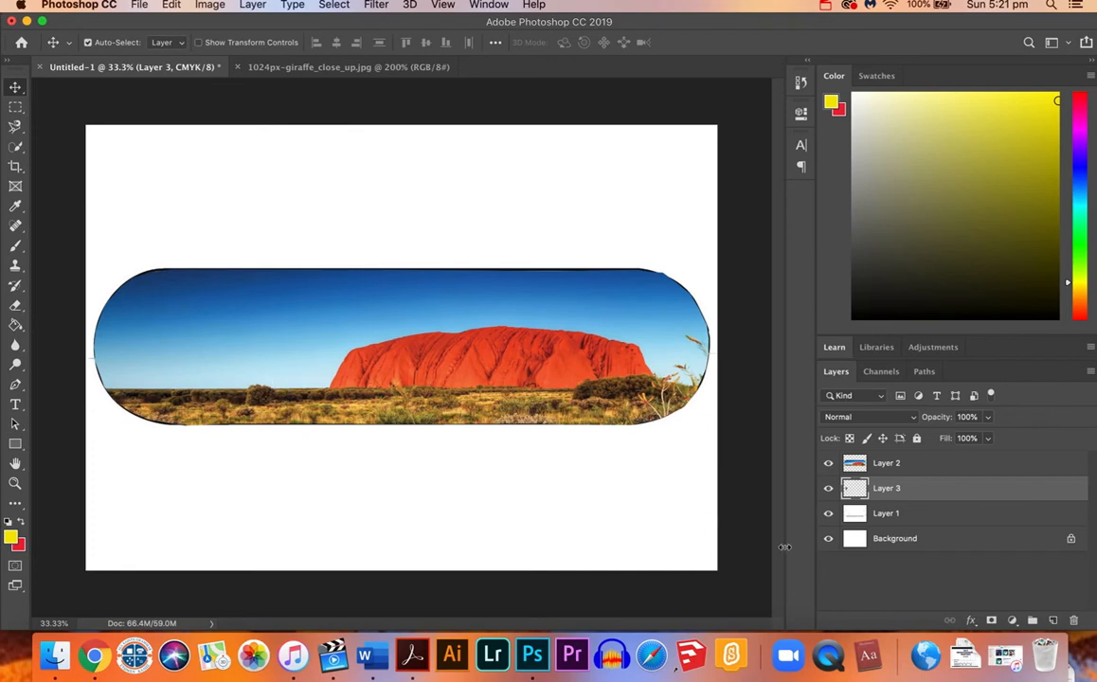
left_click_drag(885, 490, 887, 458)
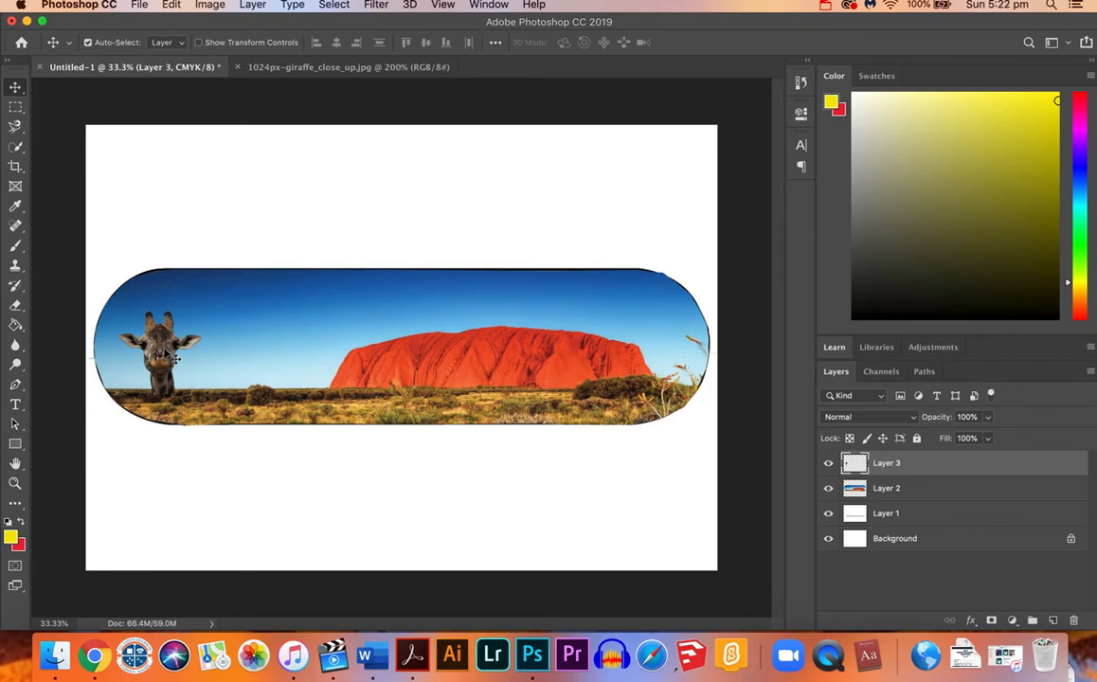
Step: Scale the giraffe proportionally to about 45.74% and position it on the horizon at the skateboard's left edge
key("super+plus")
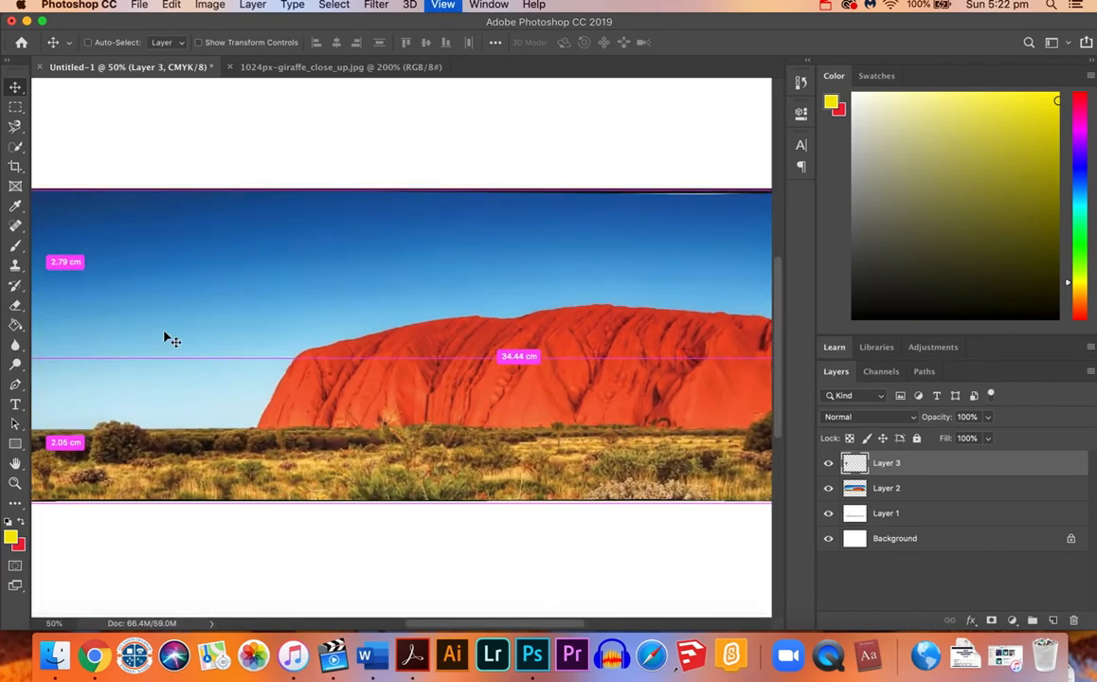
key("super+plus")
scroll(169, 337, "right", 2)
scroll(169, 337, "up", 1)
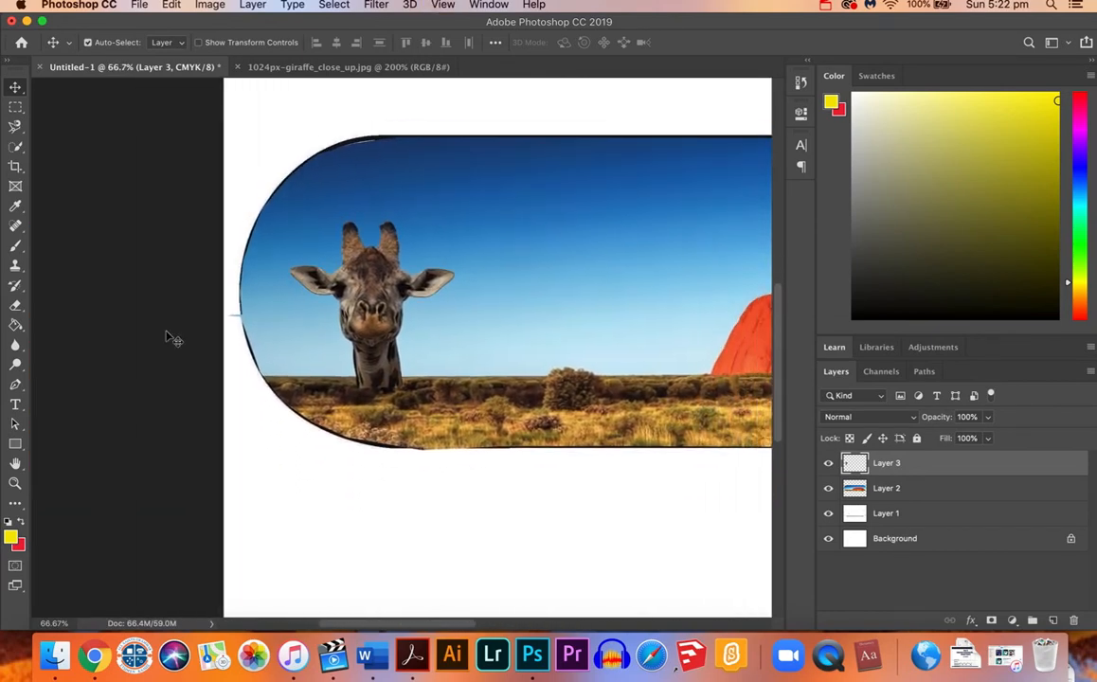
mouse_move(322, 334)
left_mouse_down()
mouse_move(305, 332)
mouse_move(319, 328)
left_mouse_up()
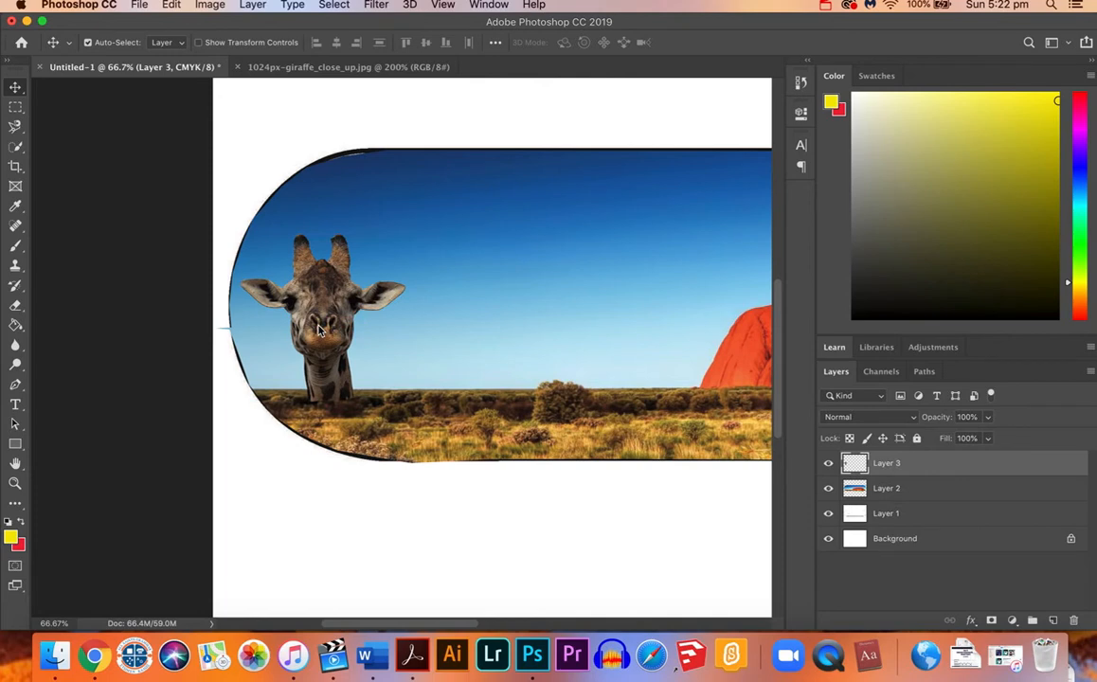
key("super+t")
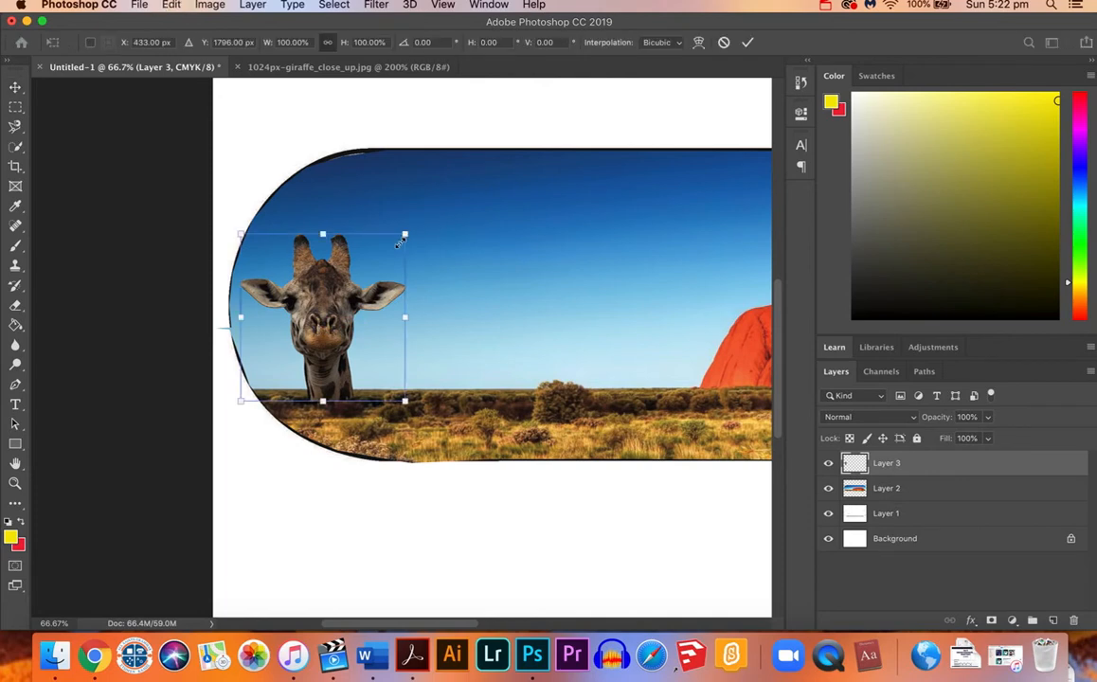
left_click_drag(401, 242, 316, 325)
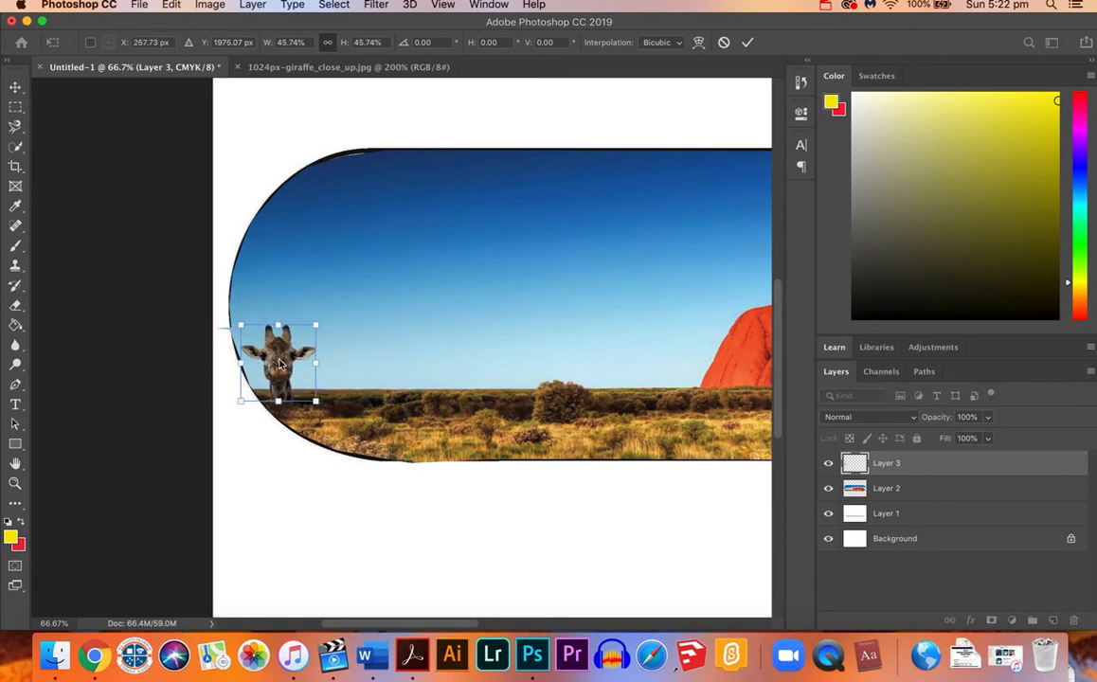
left_click_drag(280, 362, 281, 358)
key("Return")
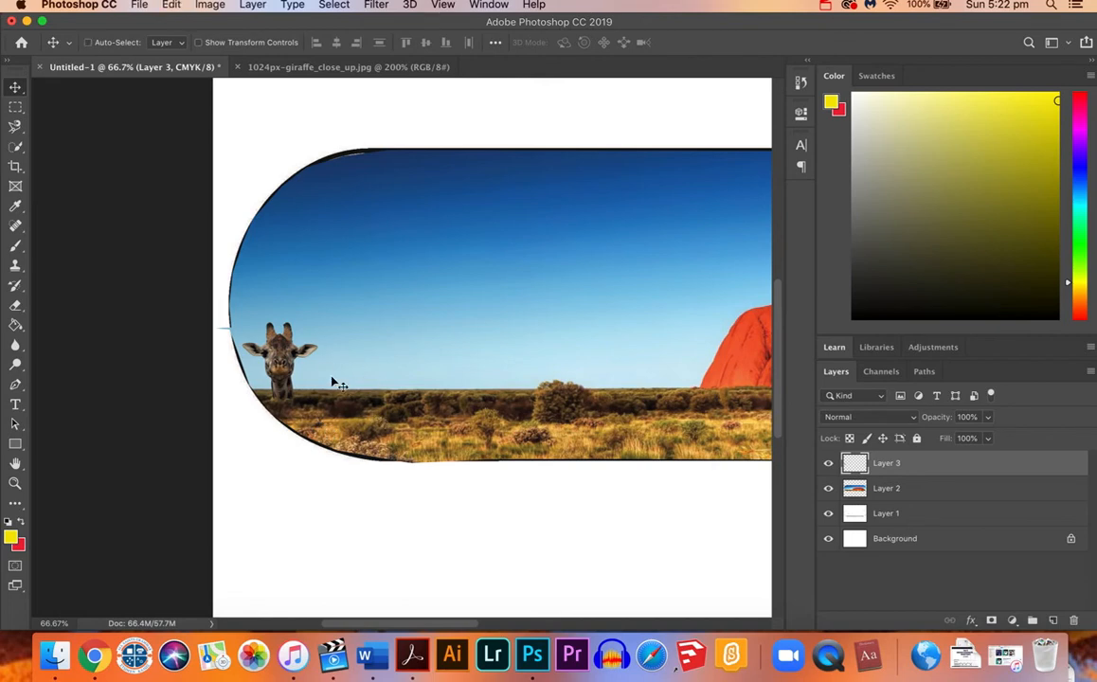
Step: Paste a second giraffe, scale it smaller than the first and place it just to the lower right of the first
key("ctrl+v")
left_click_drag(488, 341, 325, 385)
key("ctrl+t")
key("Return")
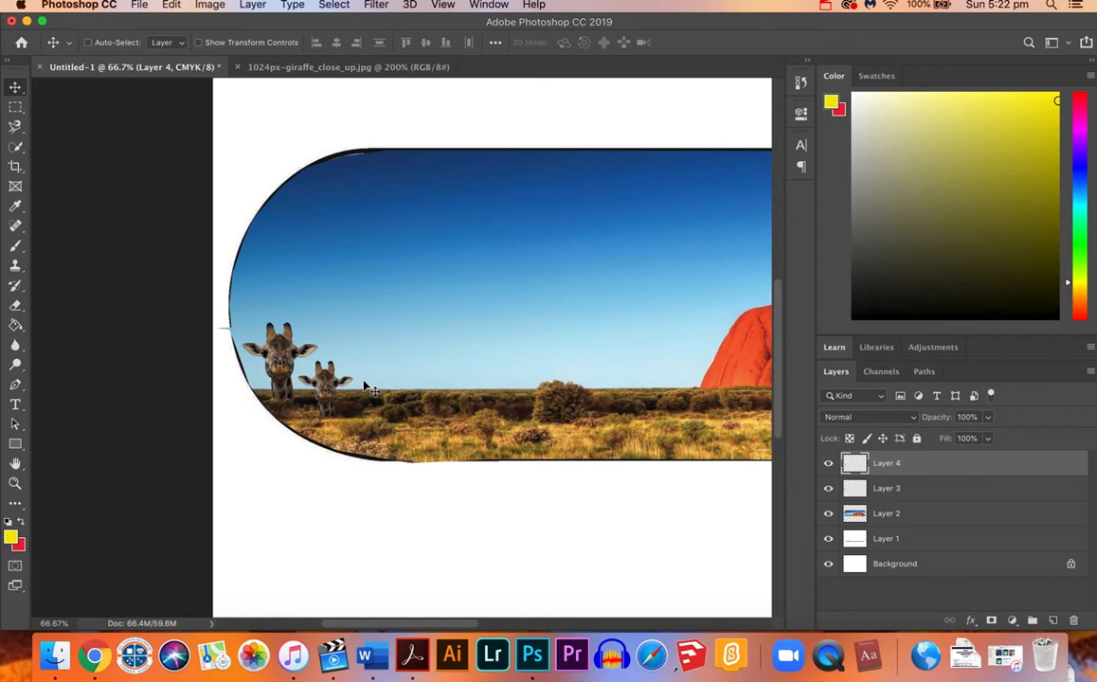
Step: Add a third giraffe copy, slightly larger than the first, on the horizon to the right of the small one
left_click_drag(369, 388, 429, 306)
key("super+t")
key("Return")
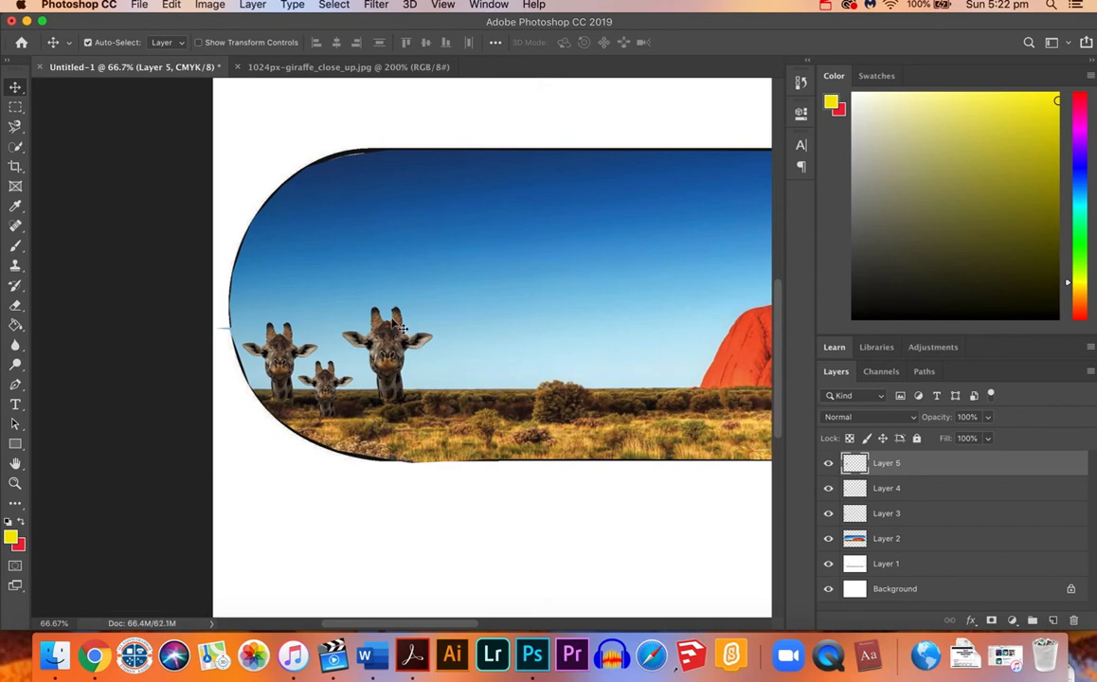
Step: Add another small giraffe copy in the foreground bushes to the lower right of the largest giraffe
left_click_drag(397, 327, 443, 407)
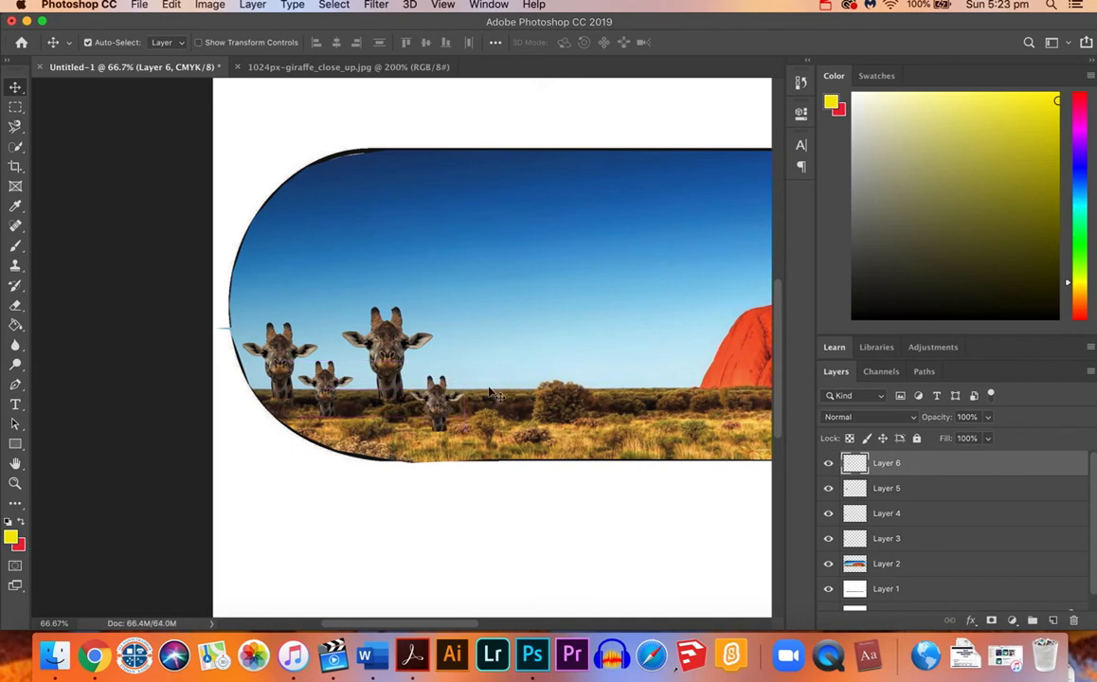
key("super+t")
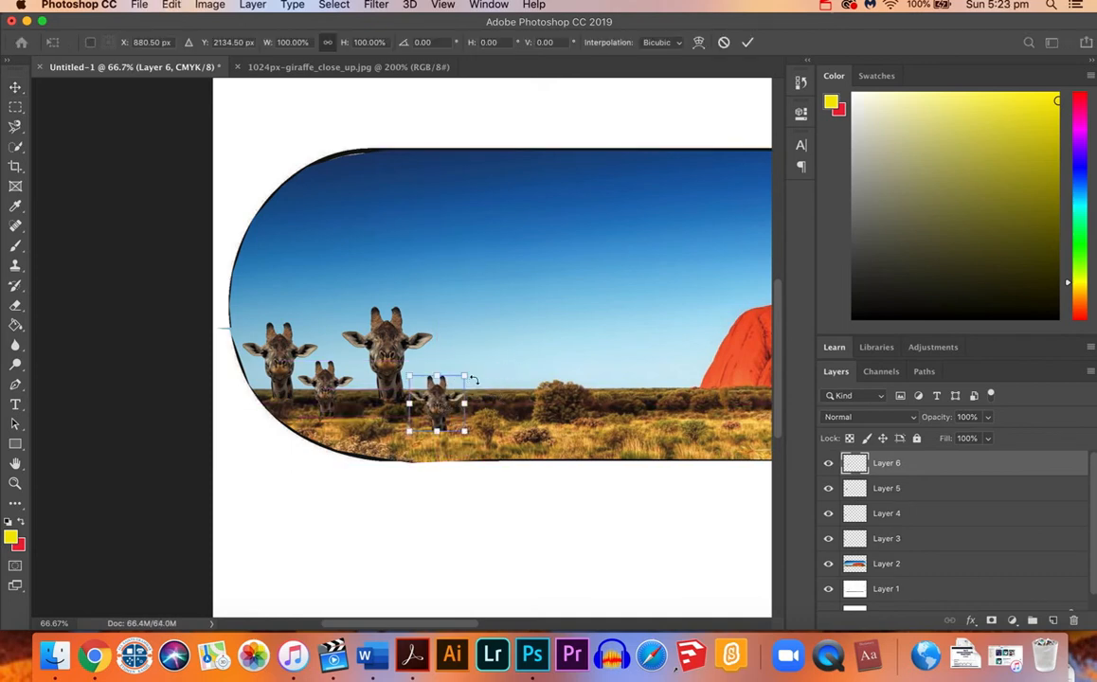
key("Return")
Step: Duplicate the largest giraffe, scale the copy to about 82.73% and place it on the horizon above the right-hand small giraffe
left_click(390, 342)
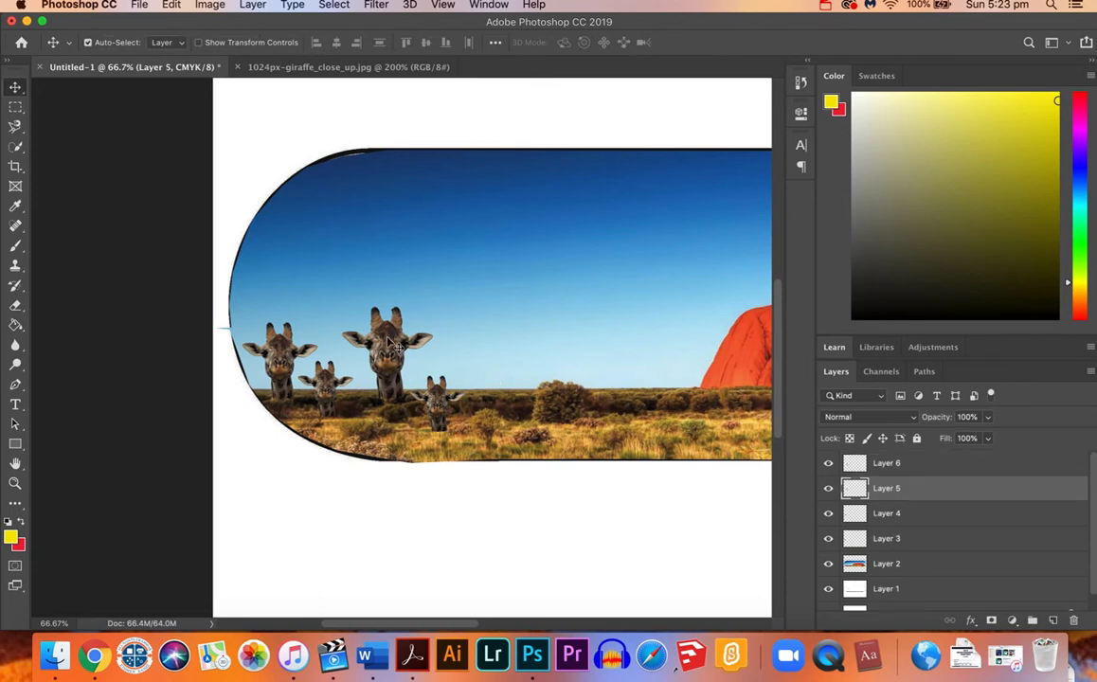
key("super+c")
key("super+v")
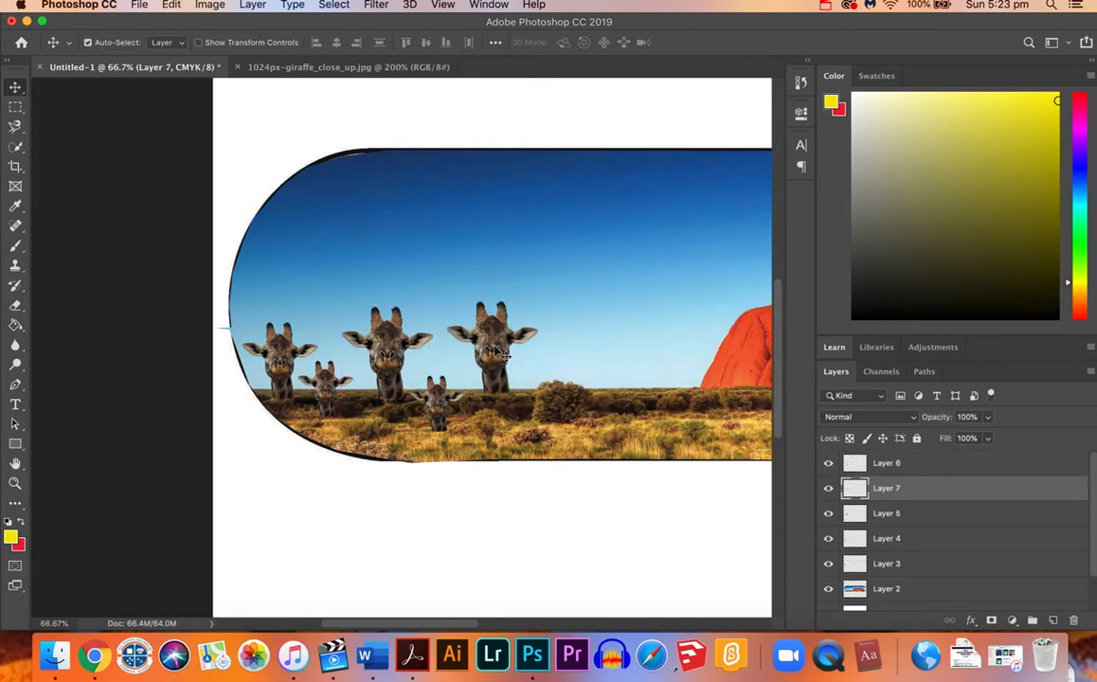
mouse_move(502, 353)
left_mouse_down()
mouse_move(473, 352)
mouse_move(486, 351)
left_mouse_up()
key("super+t")
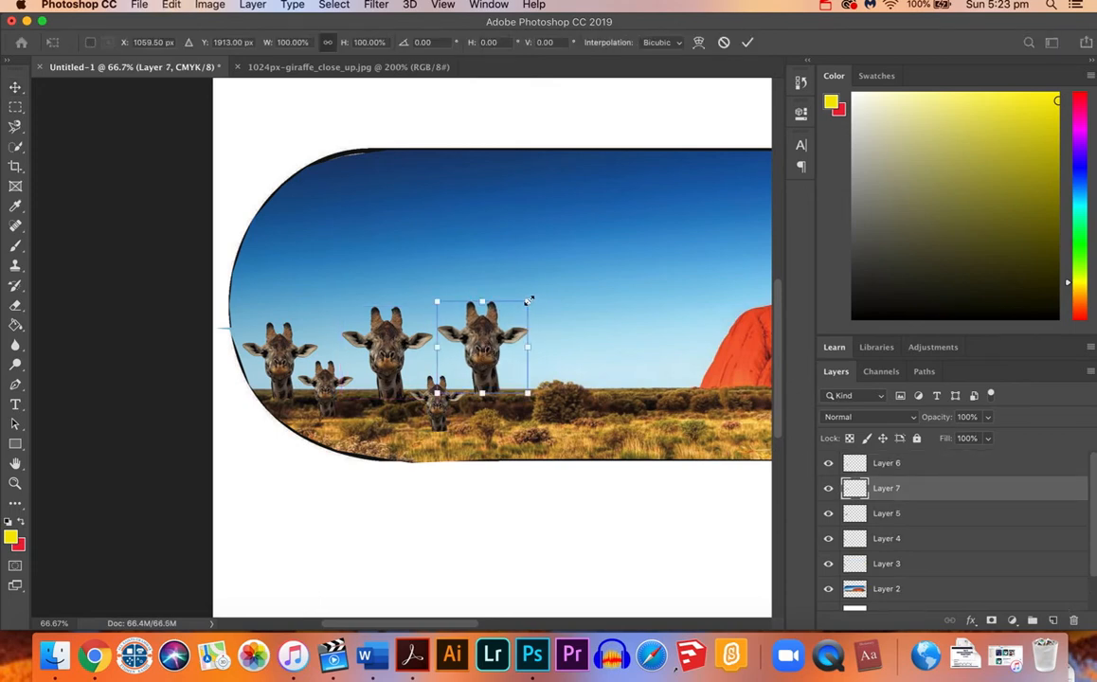
left_click_drag(528, 300, 511, 318)
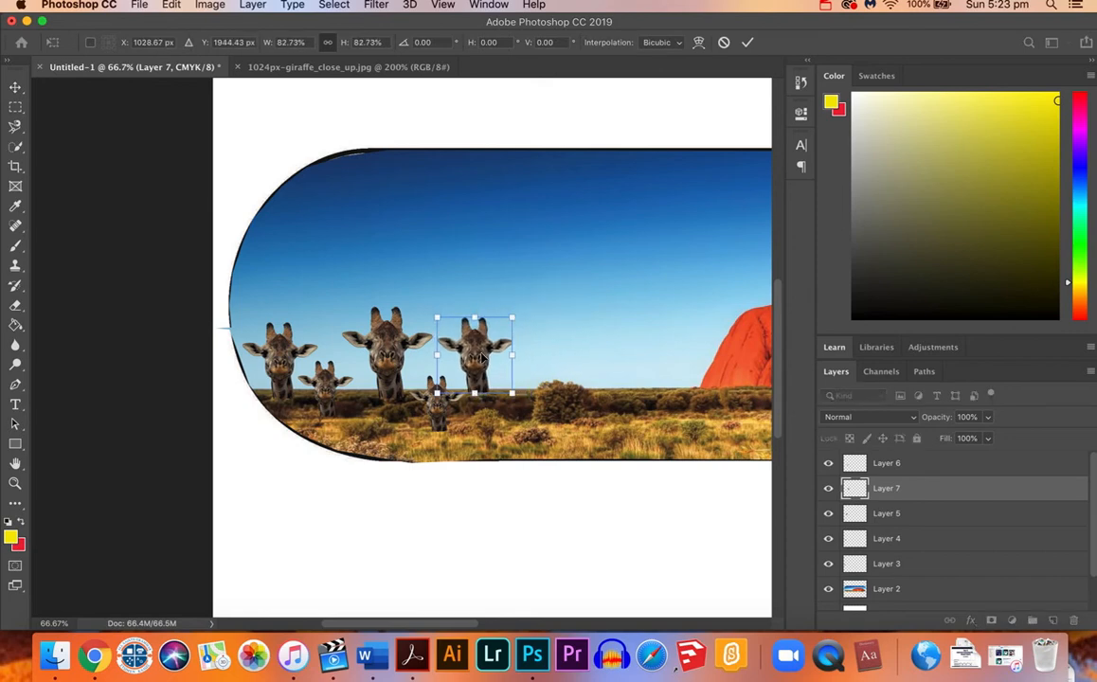
mouse_move(483, 356)
left_mouse_down()
mouse_move(487, 349)
mouse_move(521, 401)
mouse_move(506, 406)
mouse_move(485, 449)
mouse_move(484, 363)
left_mouse_up()
key("Return")
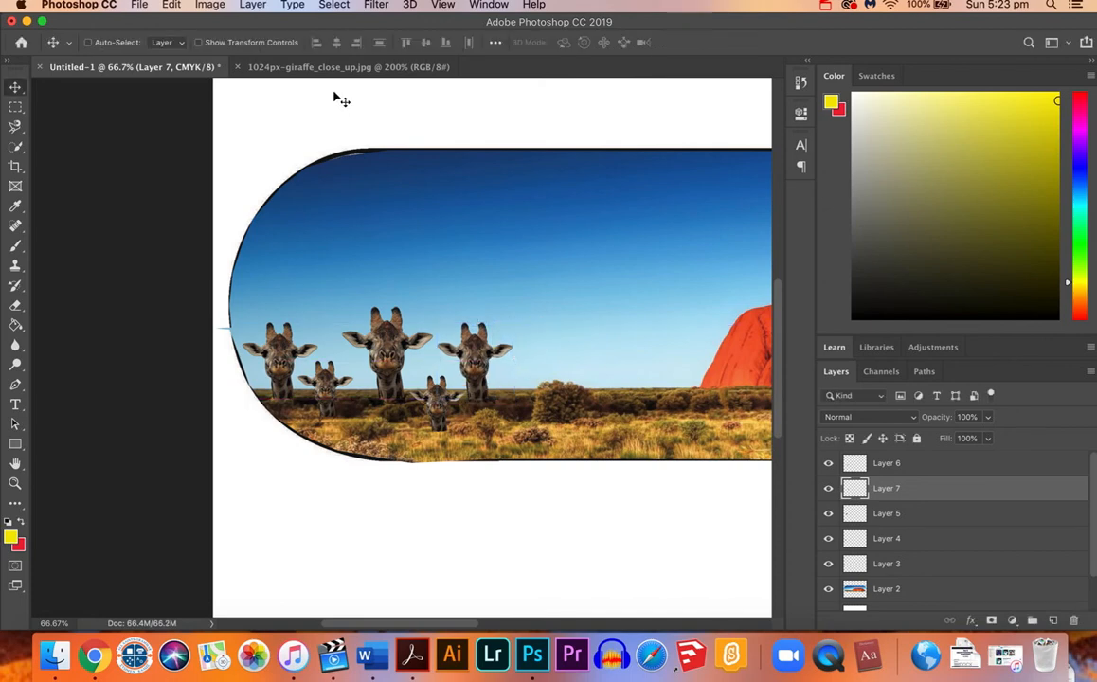
Step: Close the 1024px-giraffe_close_up.jpg document and open giraffe_thumb.jpeg from the skateboard images folder
key("super+minus")
key("super+minus")
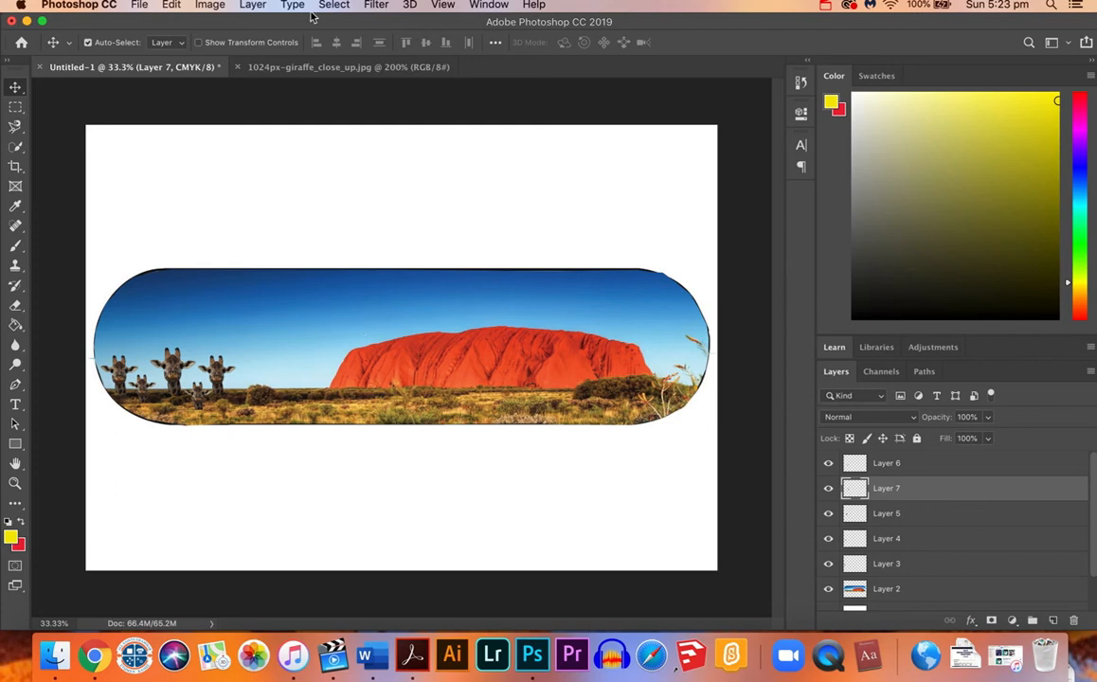
left_click(237, 67)
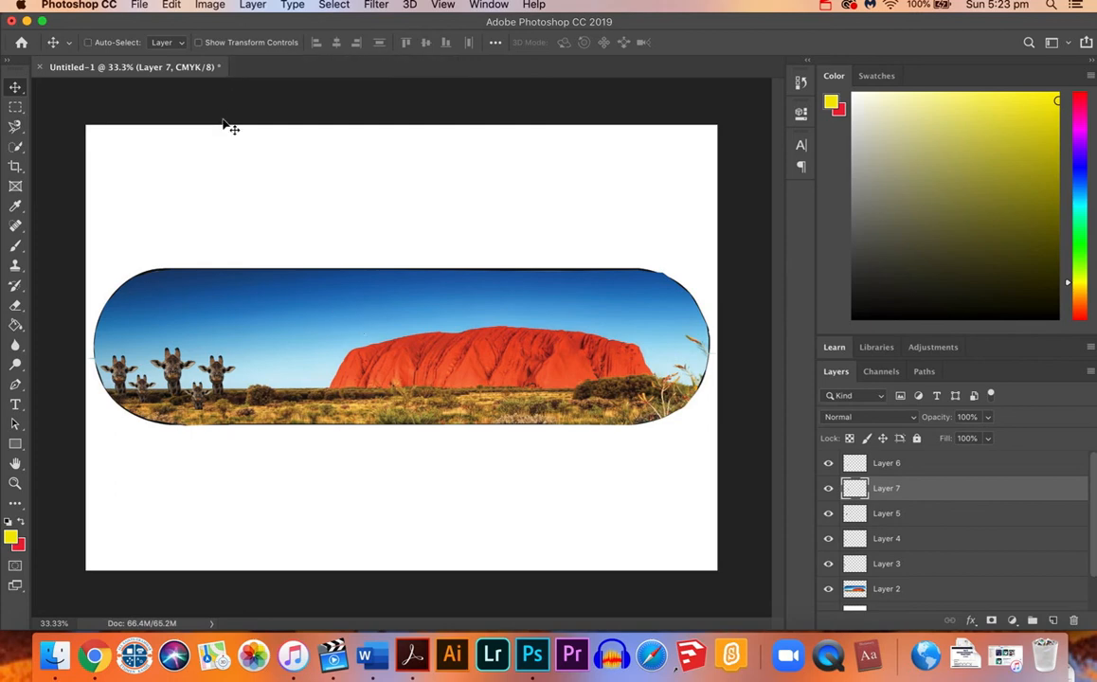
key("super+o")
left_click(464, 167)
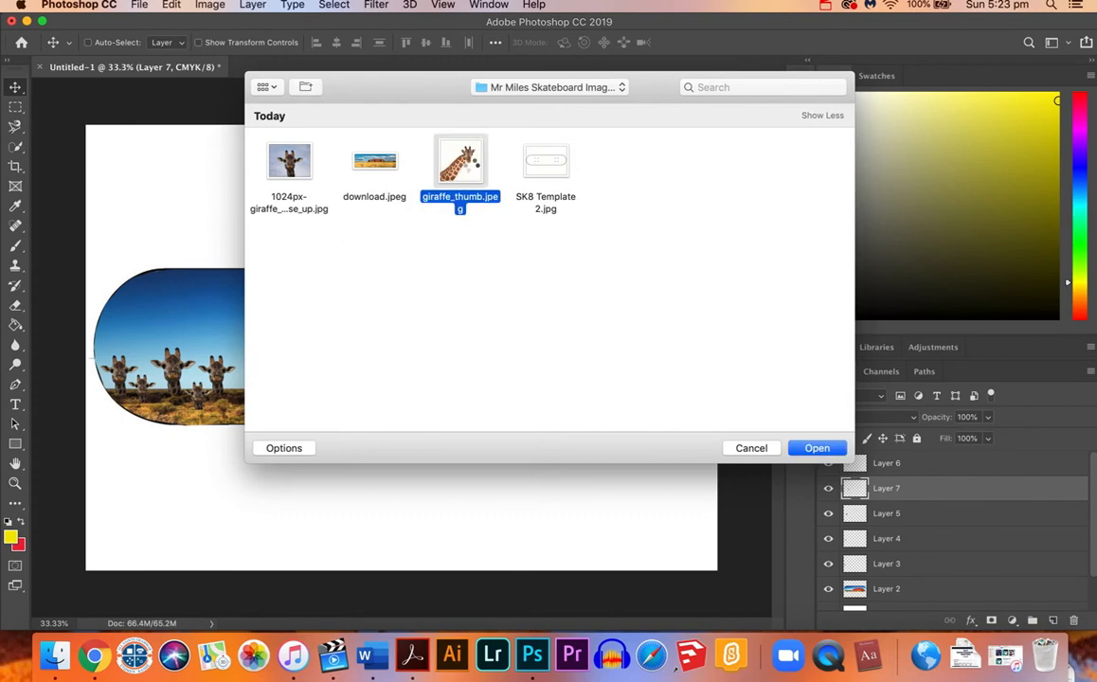
double_click(492, 189)
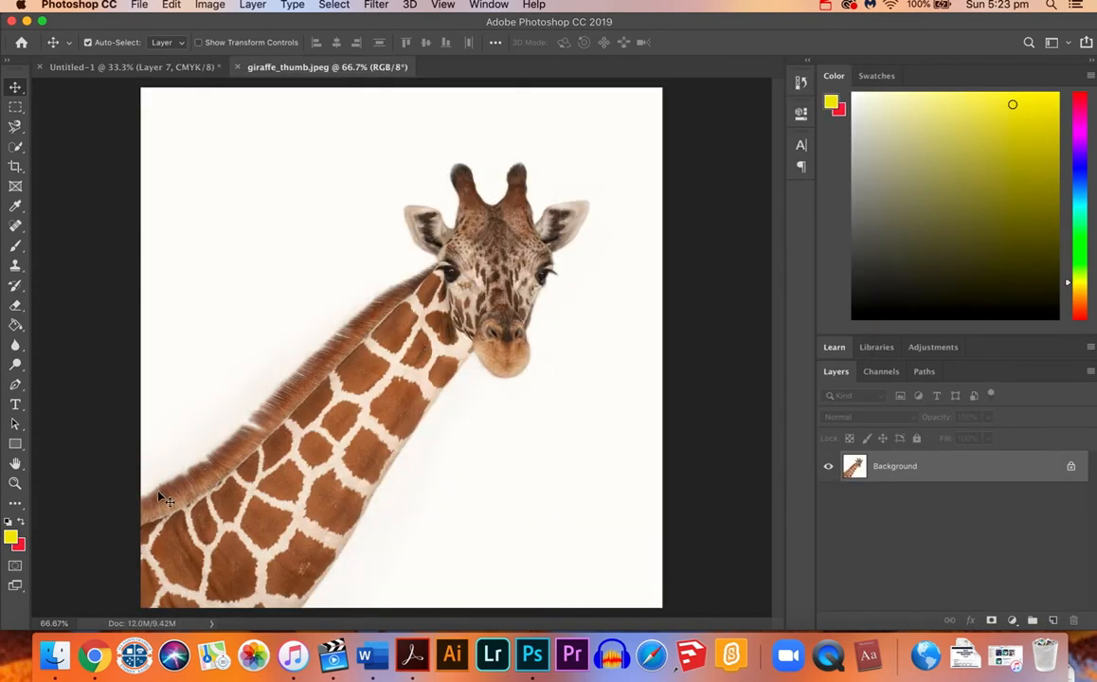
Step: Trace a closed selection around the giraffe's head and long neck in giraffe_thumb.jpeg with the Magnetic Lasso tool
key("m")
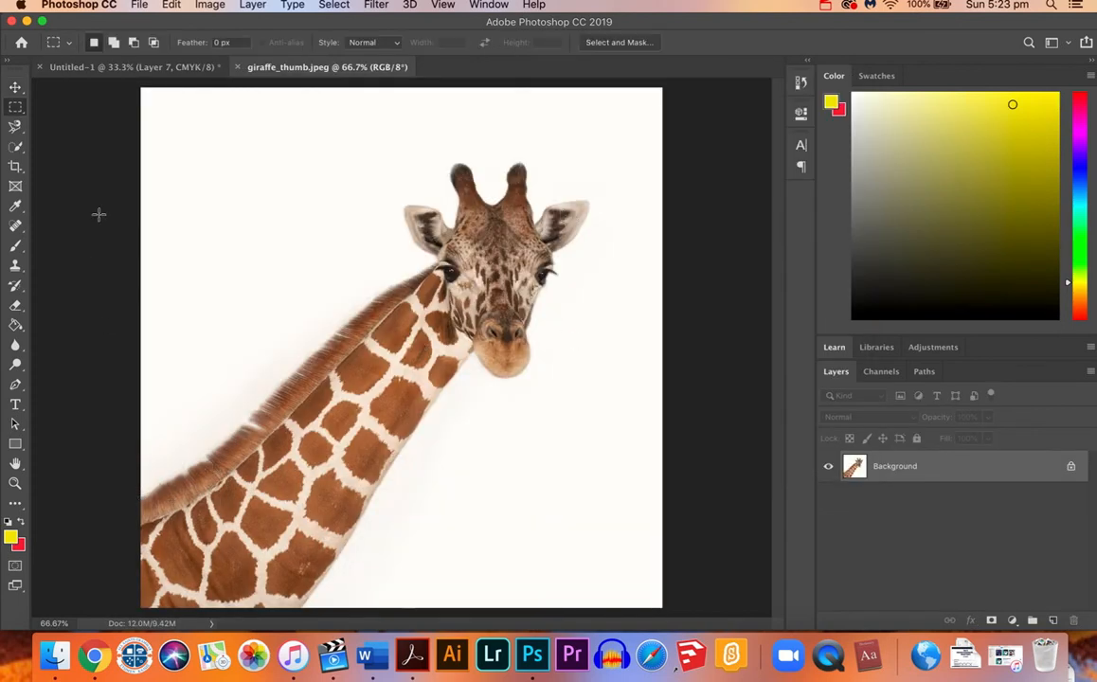
left_click(15, 126)
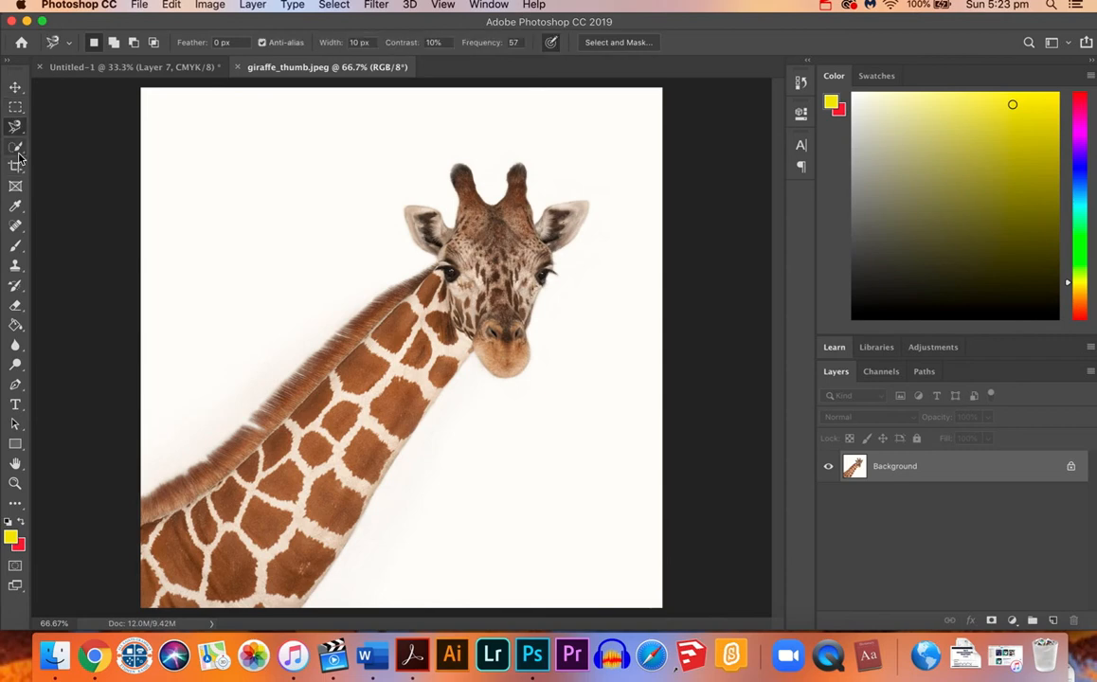
left_click(153, 492)
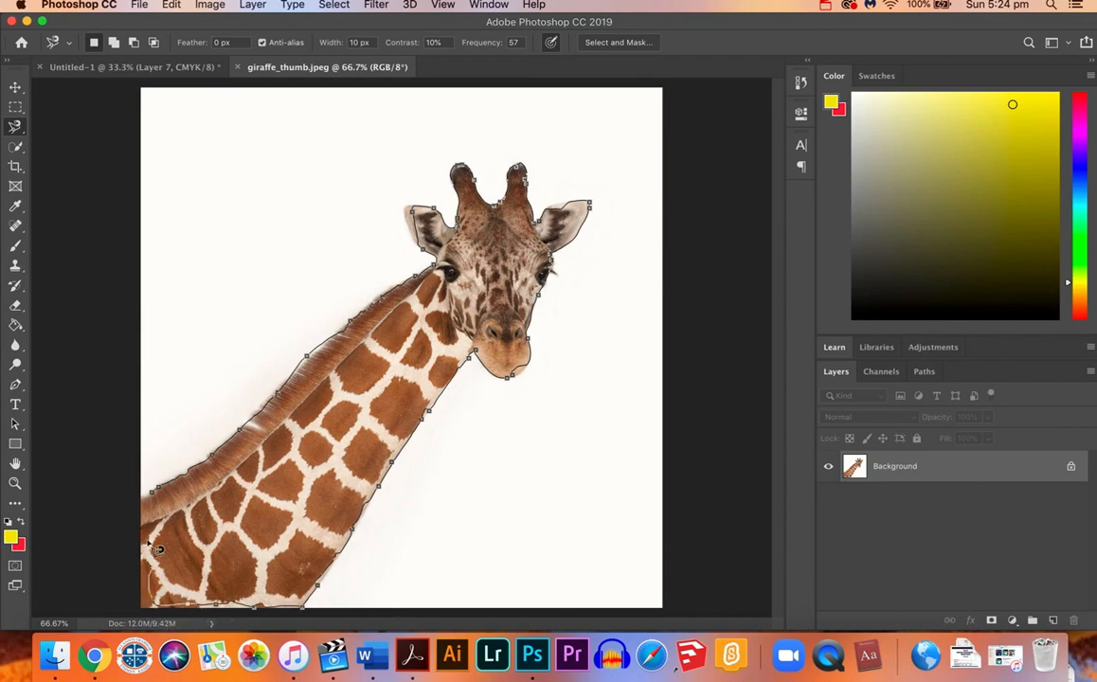
left_click(141, 462)
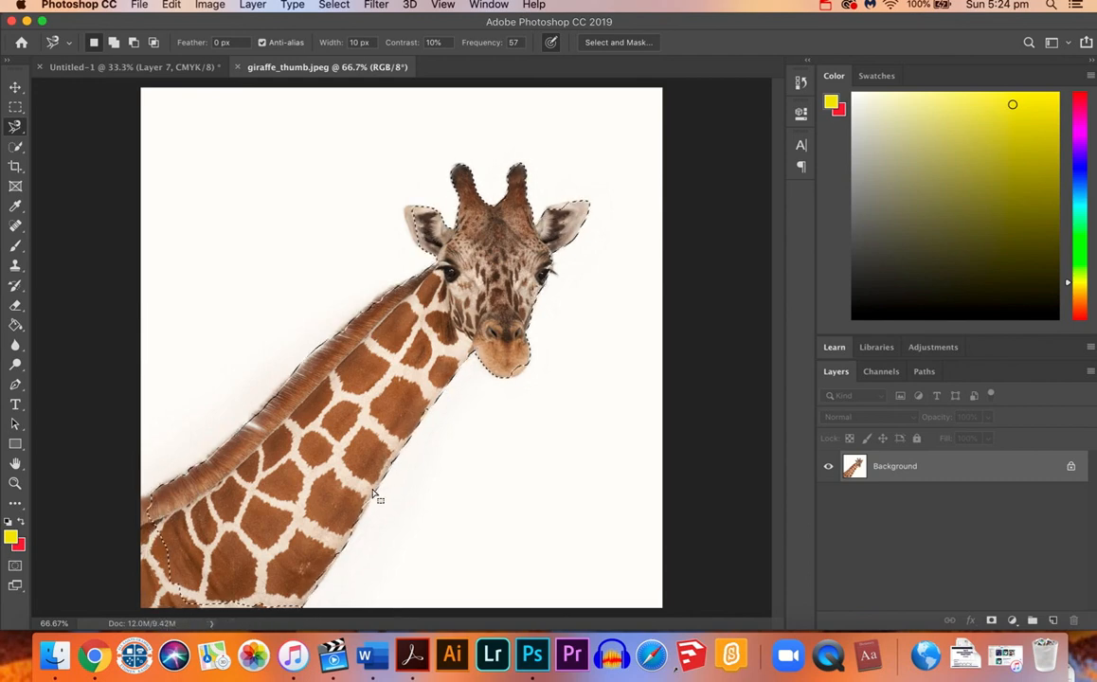
Step: Move the selected long-necked giraffe into the Untitled-1 document and place it over the red rock
left_click(15, 86)
left_click_drag(417, 295, 130, 79)
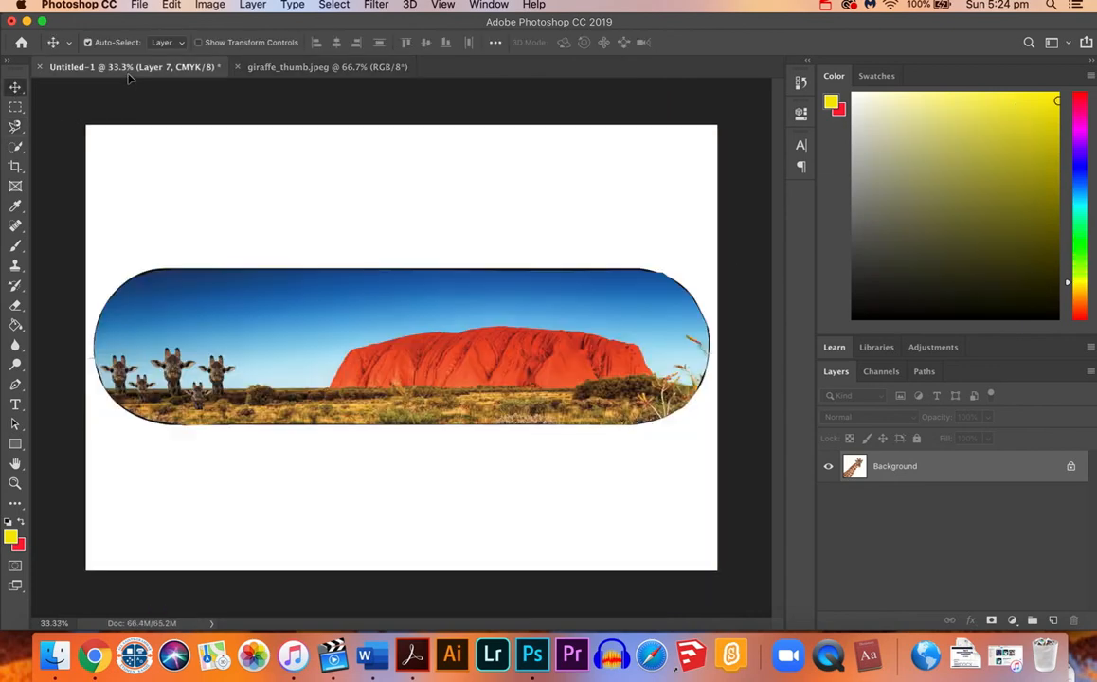
left_click_drag(386, 314, 495, 309)
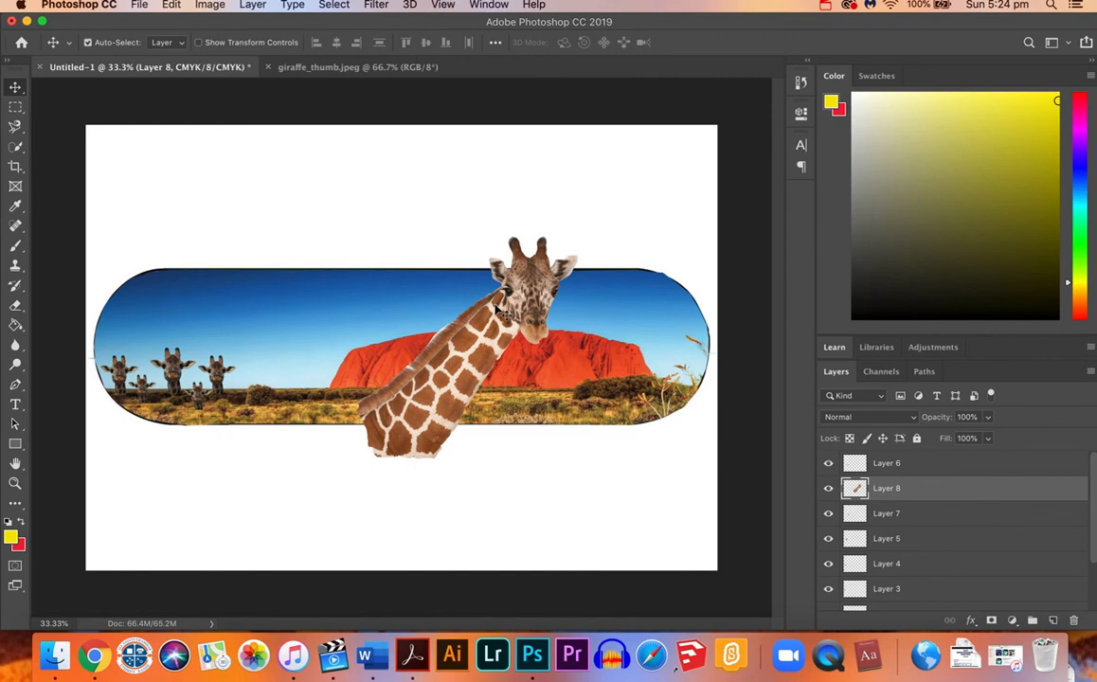
Step: Scale the long-necked giraffe proportionally to about 47.40% and position it at the skateboard's lower right end
key("super+t")
left_click_drag(578, 232, 446, 338)
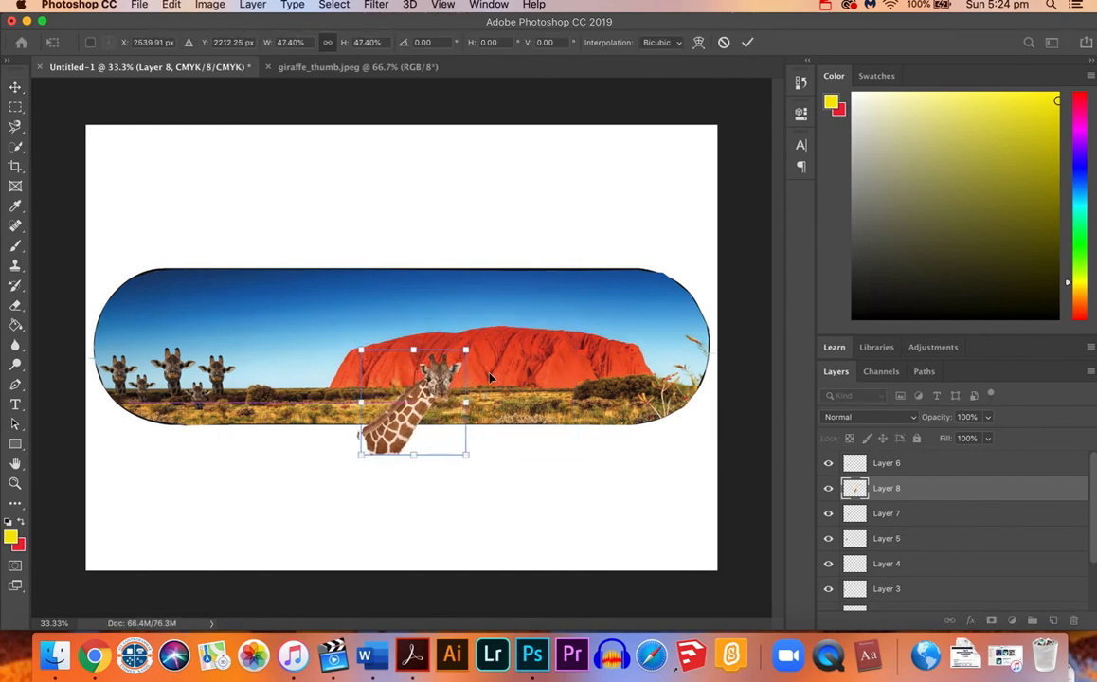
left_click_drag(408, 412, 644, 402)
key("Return")
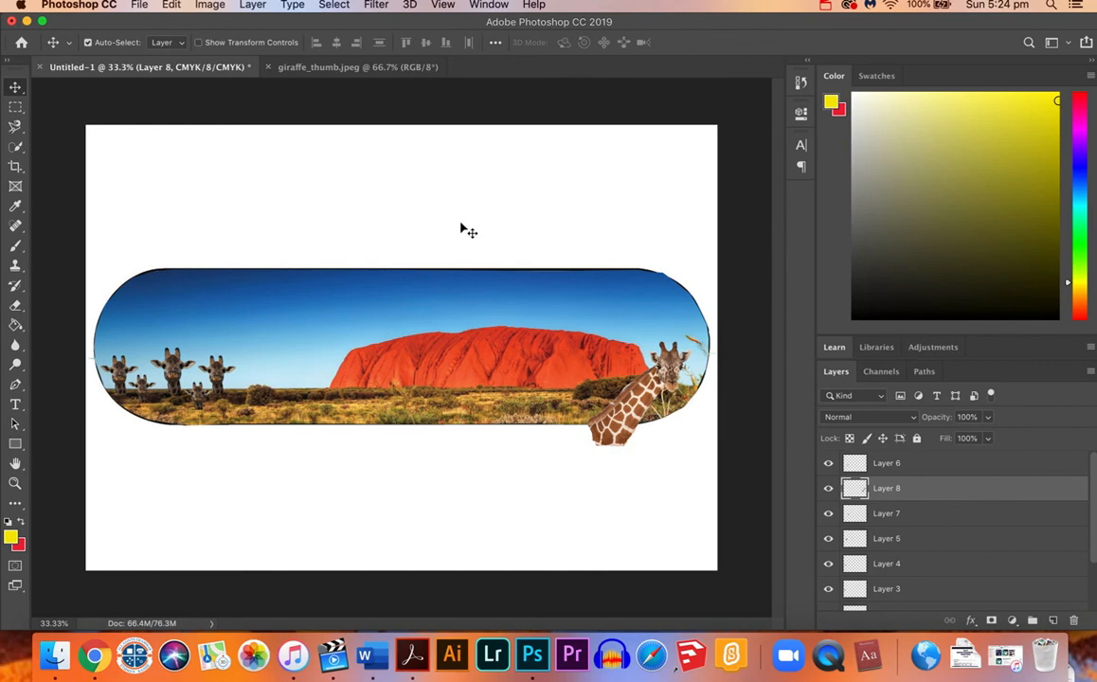